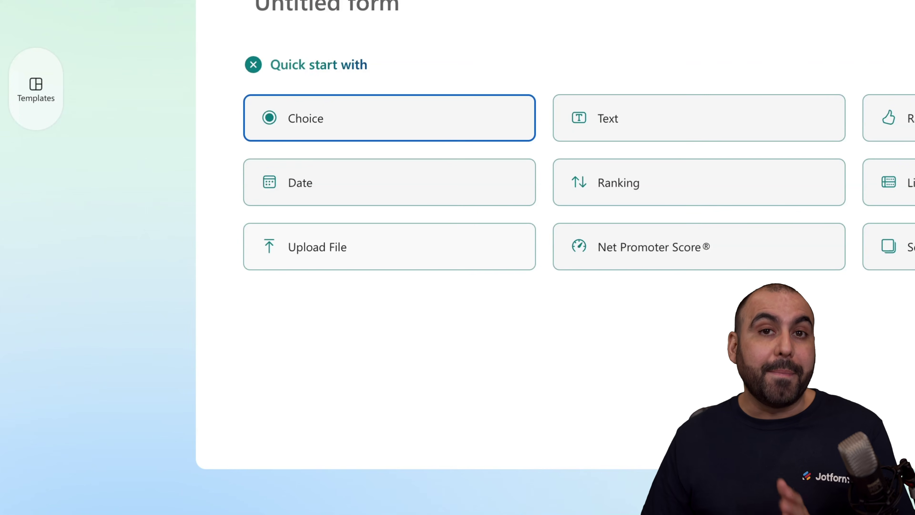
# Step: Add an Upload File question to the untitled form and title it "Upload ID"
pyautogui.click(425, 259)
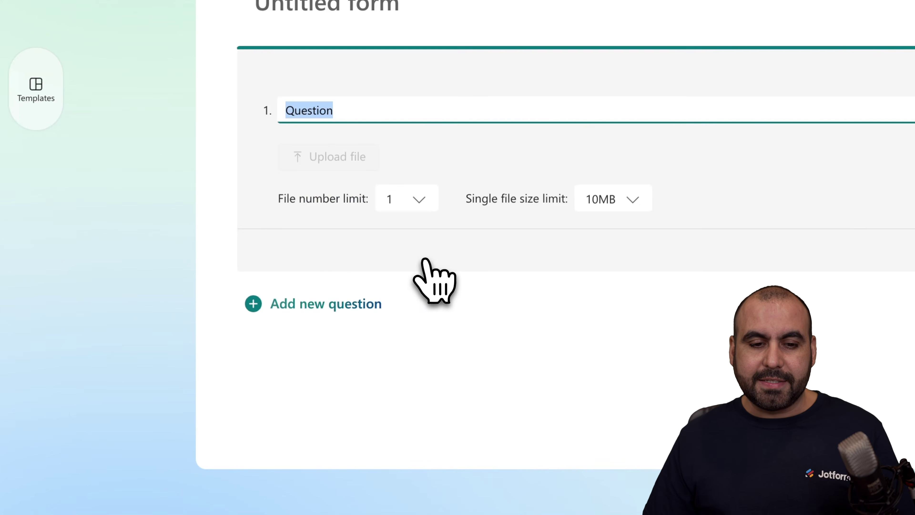
pyautogui.click(330, 178)
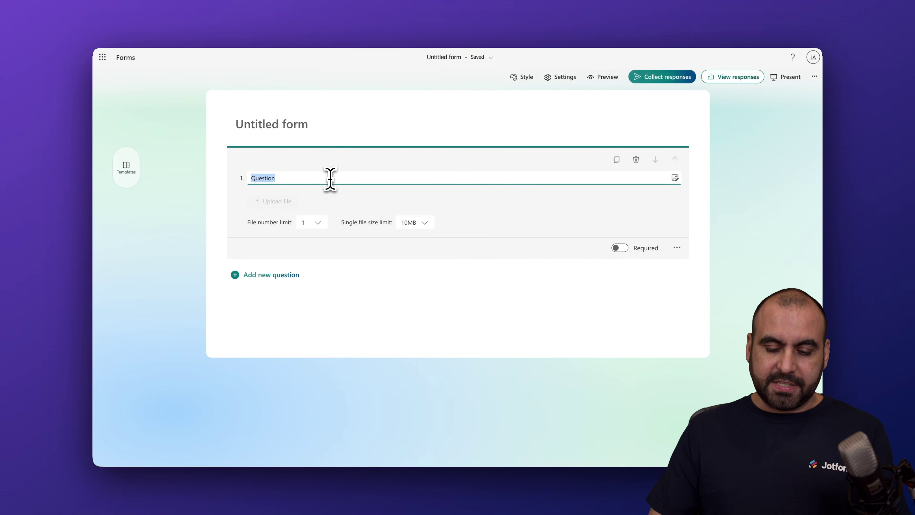
pyautogui.write('Upload ID')
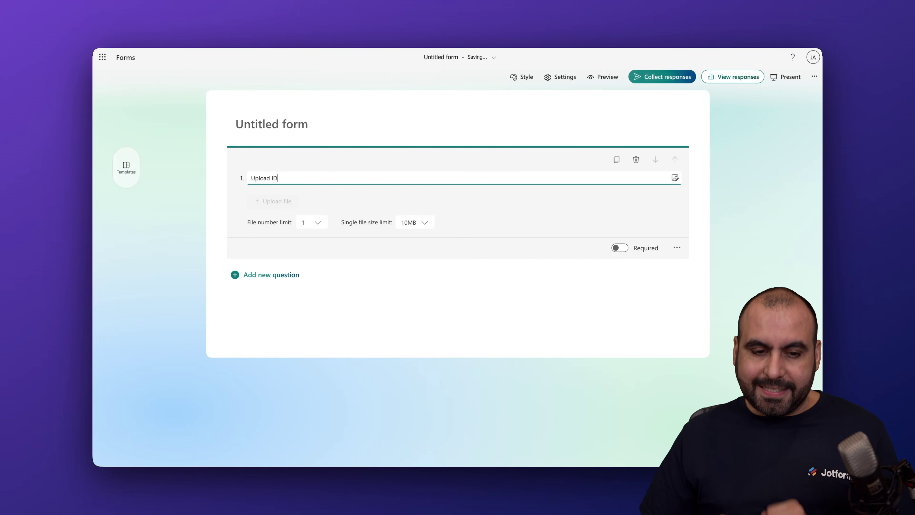
pyautogui.click(351, 206)
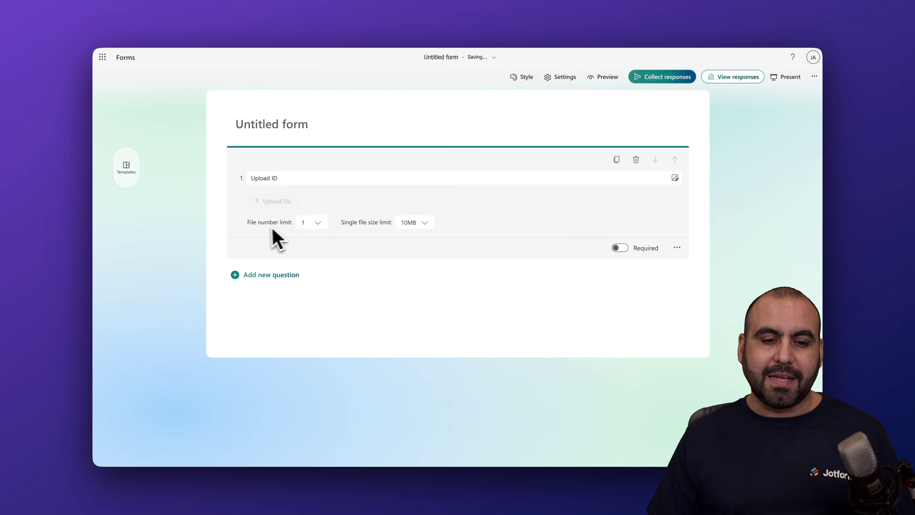
# Step: Set the file number limit of the Upload ID question to 2 and look through the higher limits available
pyautogui.click(317, 227)
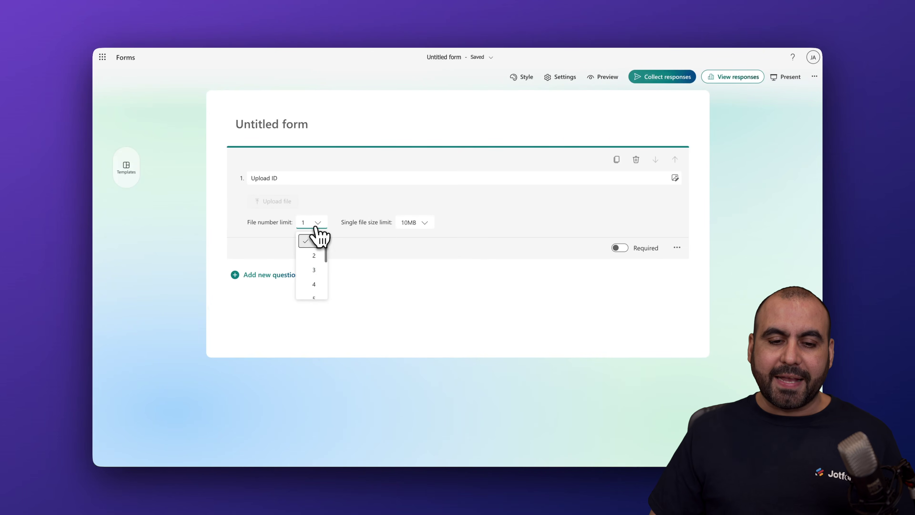
pyautogui.click(317, 253)
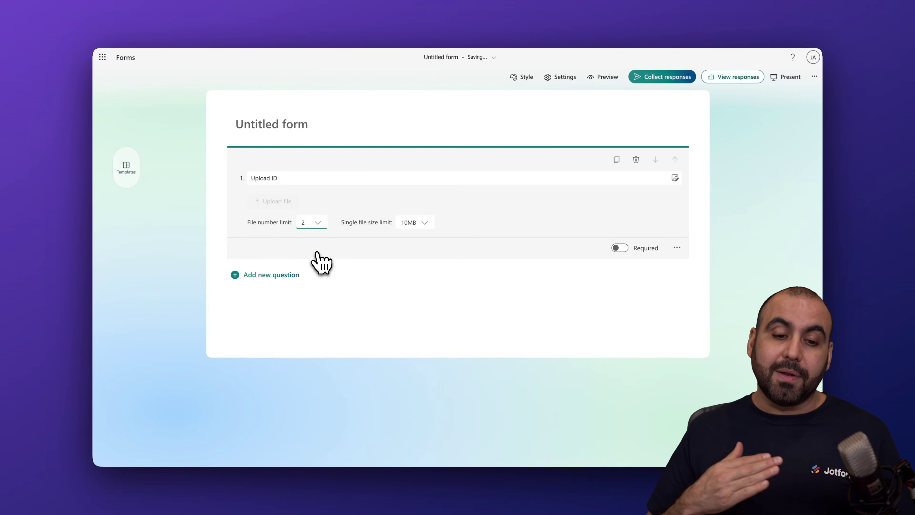
pyautogui.click(316, 225)
pyautogui.scroll(-2, 319, 267)
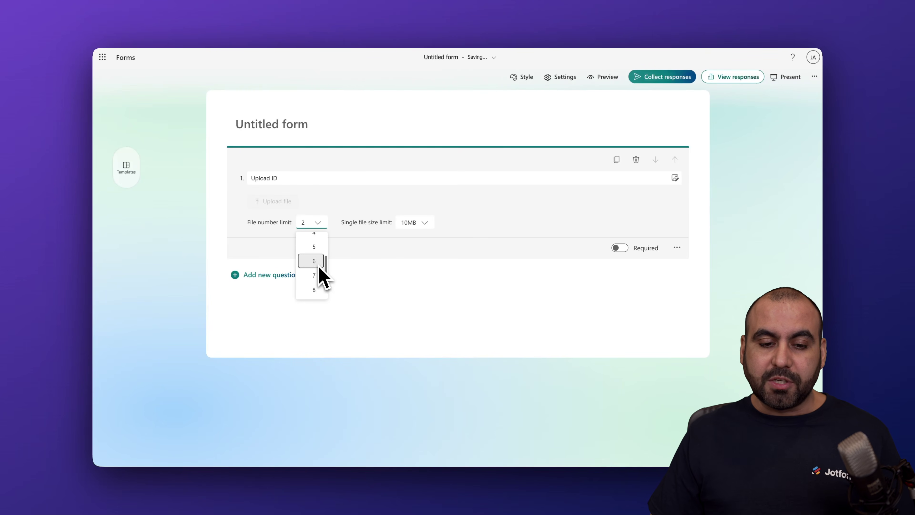
pyautogui.click(356, 253)
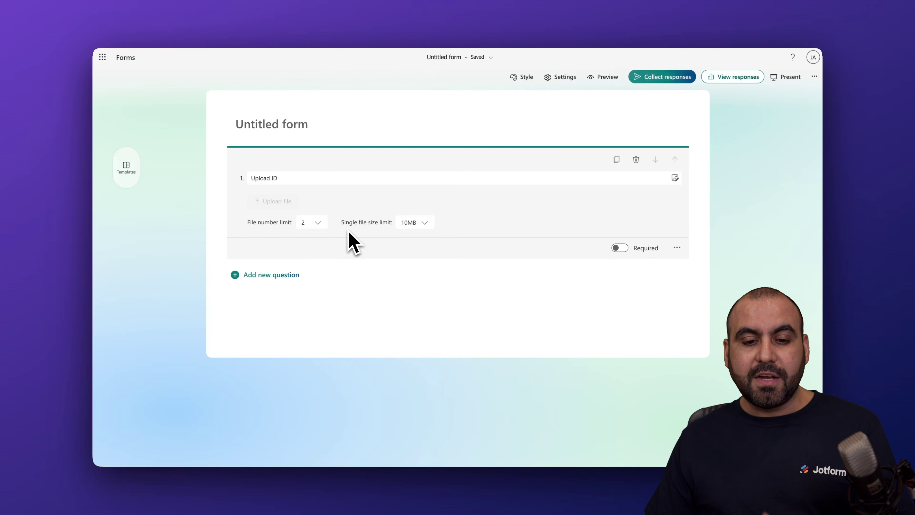
# Step: Check the single file size limit options of the Upload ID question and make the question required
pyautogui.click(419, 223)
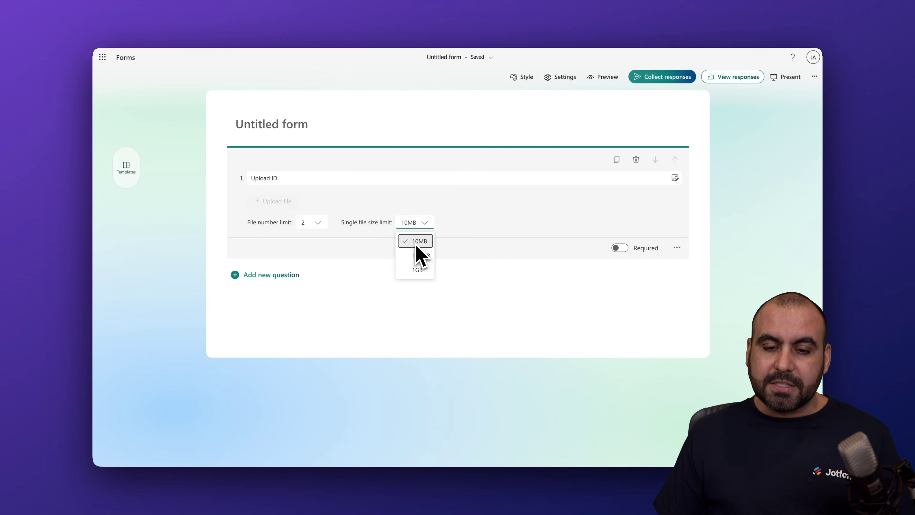
pyautogui.click(490, 229)
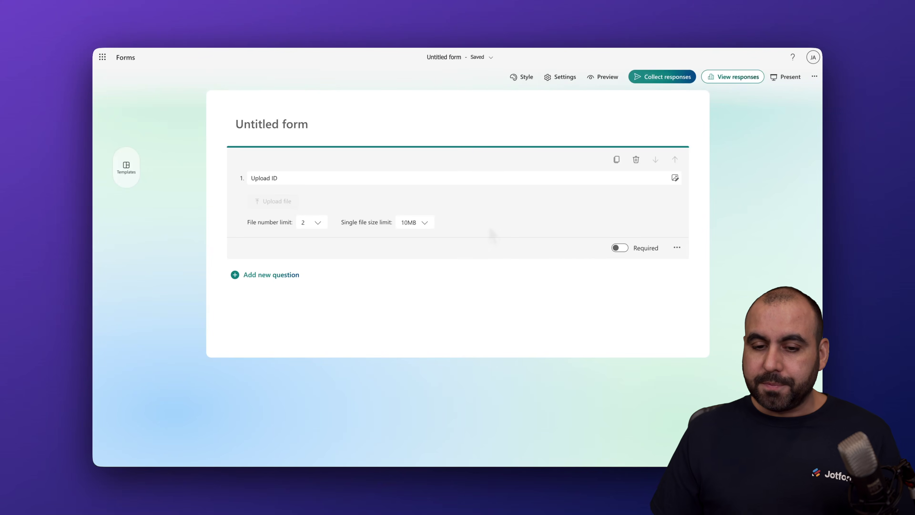
pyautogui.click(620, 248)
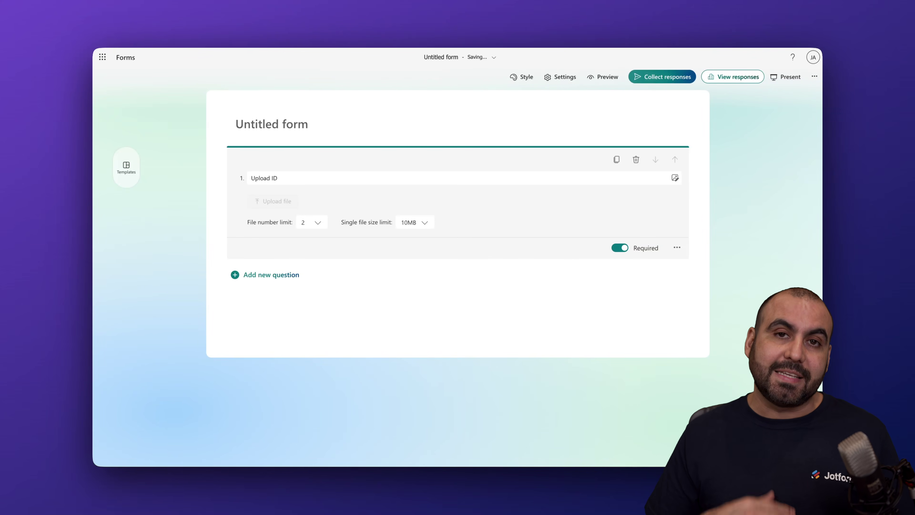
# Step: Add the subtitle "National ID" to the Upload ID question
pyautogui.click(677, 248)
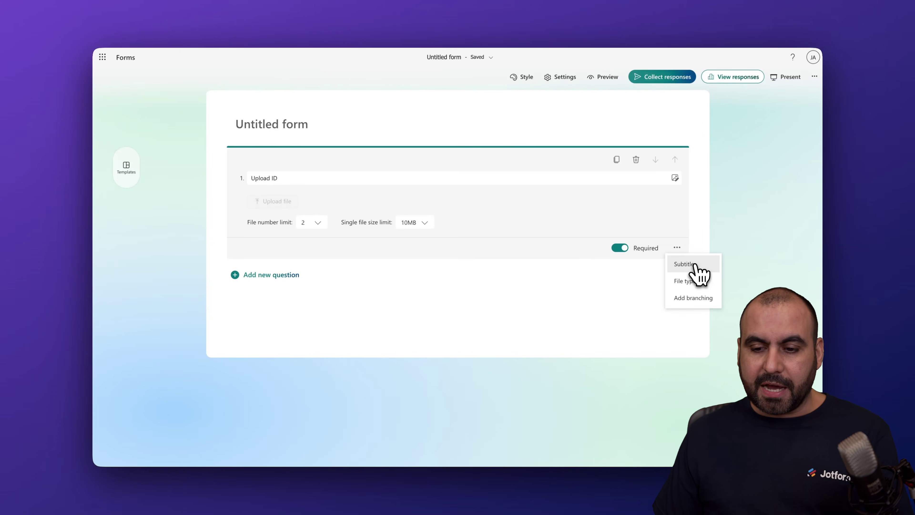
pyautogui.click(684, 264)
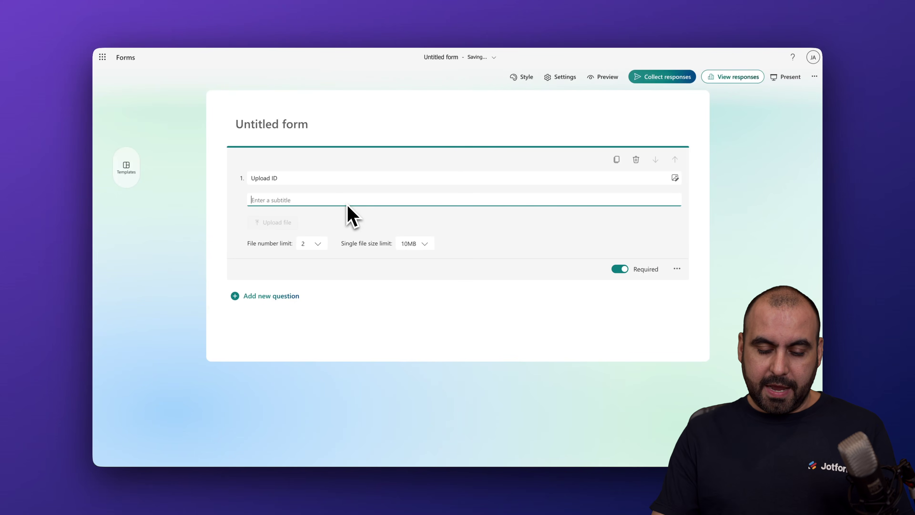
pyautogui.write('National I')
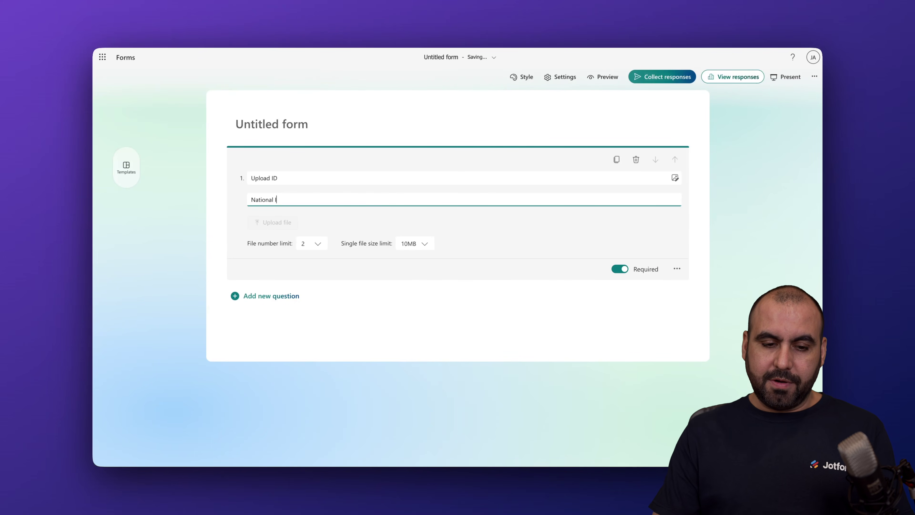
pyautogui.write('D')
# Step: Restrict the accepted file types of the Upload ID question to PDF and Image only
pyautogui.click(677, 270)
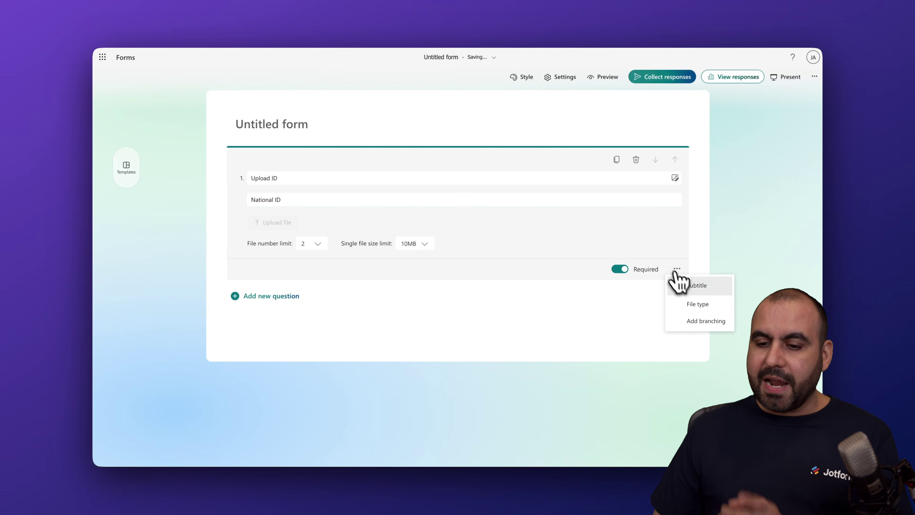
pyautogui.click(699, 305)
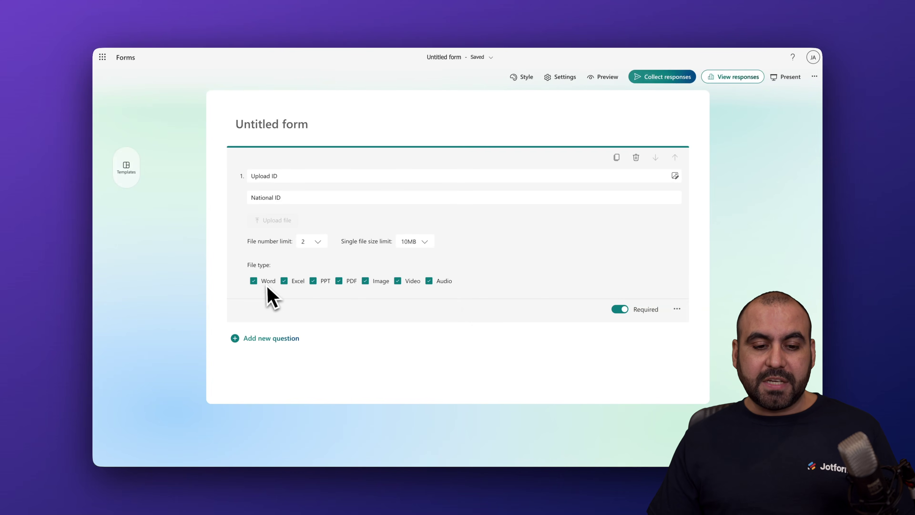
pyautogui.click(254, 281)
pyautogui.click(284, 281)
pyautogui.click(340, 284)
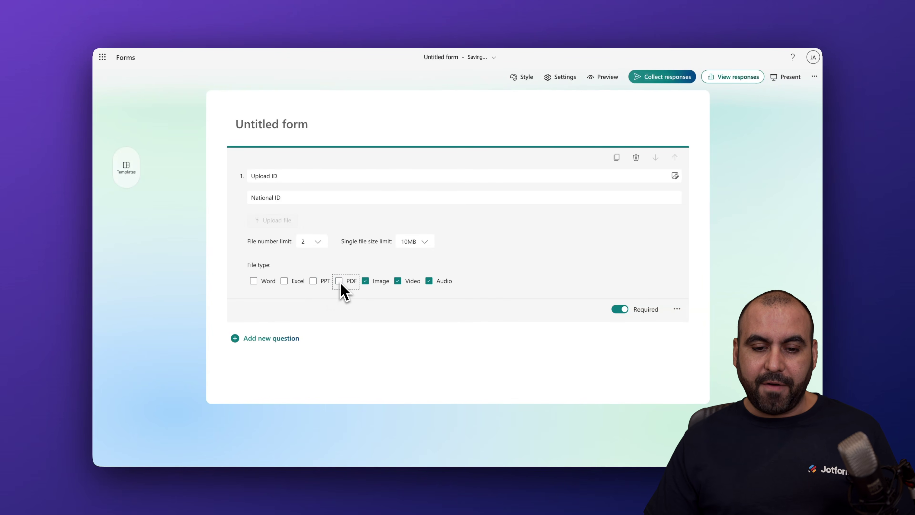
pyautogui.click(340, 284)
pyautogui.click(399, 285)
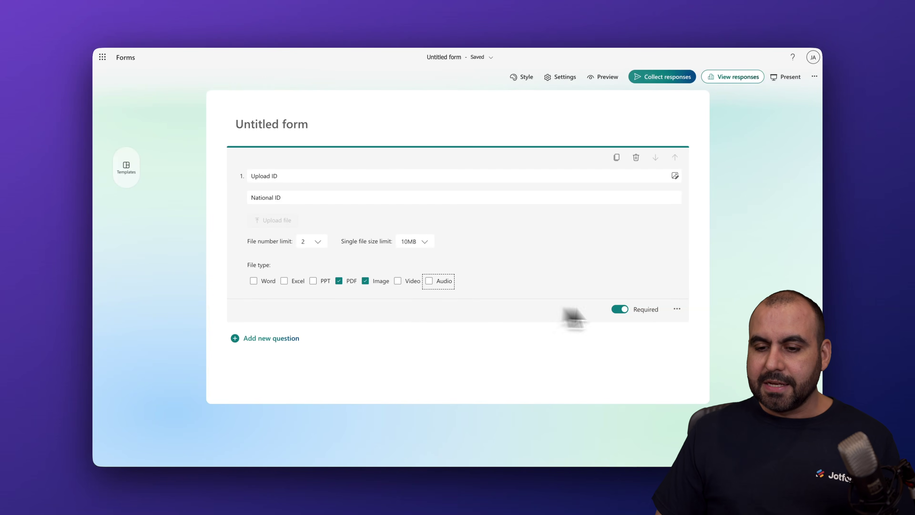
pyautogui.click(677, 310)
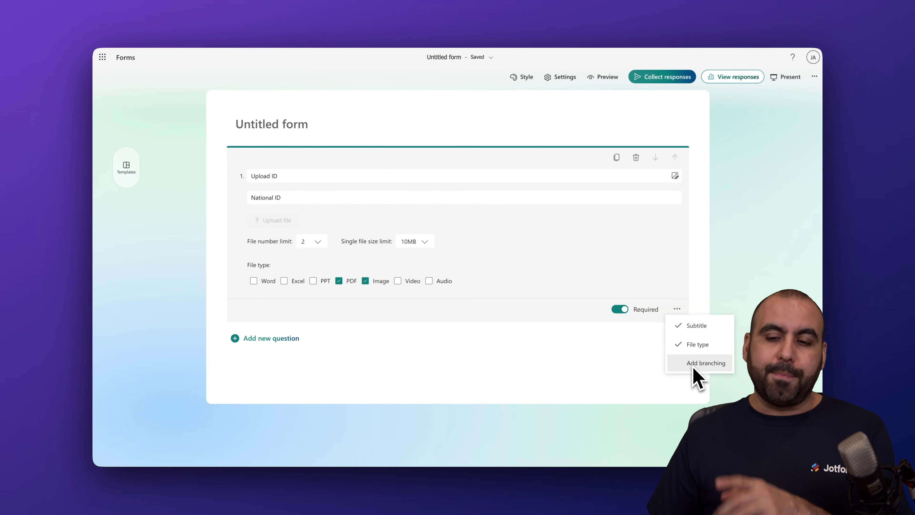
pyautogui.click(595, 356)
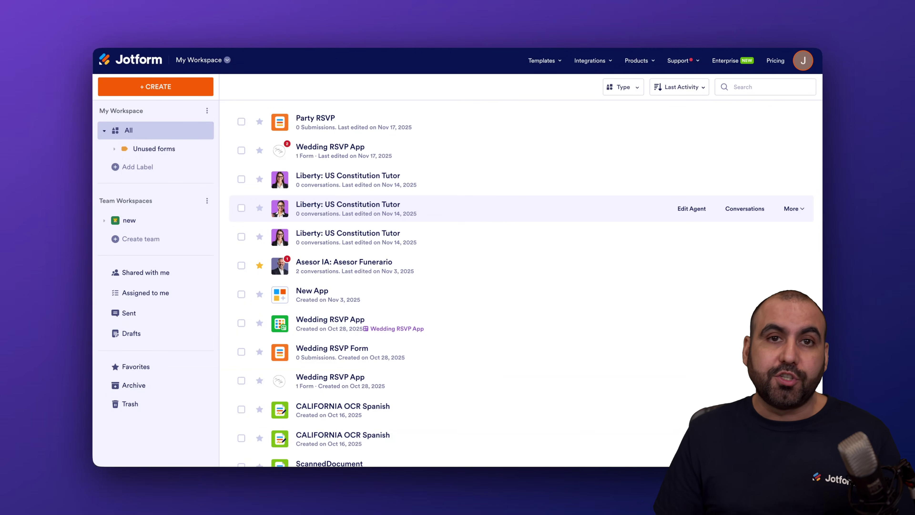
# Step: In the Jotform workspace, create a form from scratch with the Classic form layout
pyautogui.click(193, 90)
pyautogui.click(303, 228)
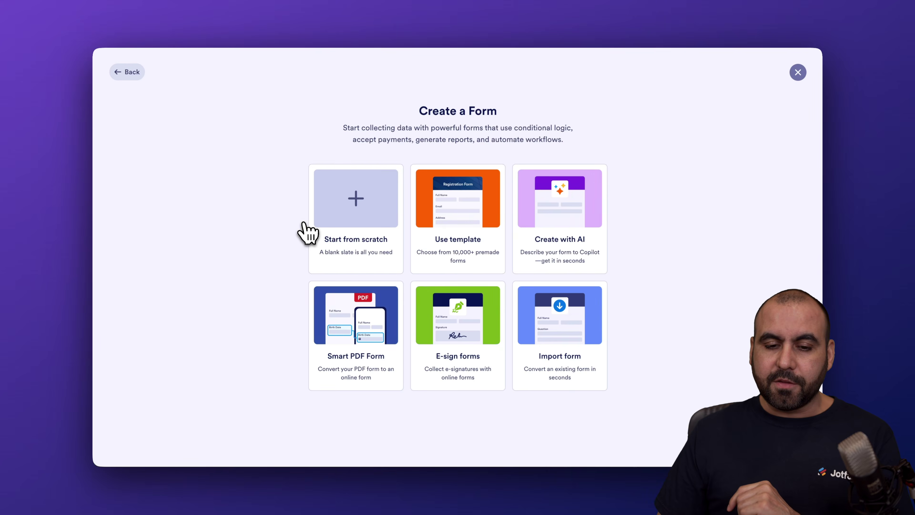
pyautogui.click(356, 220)
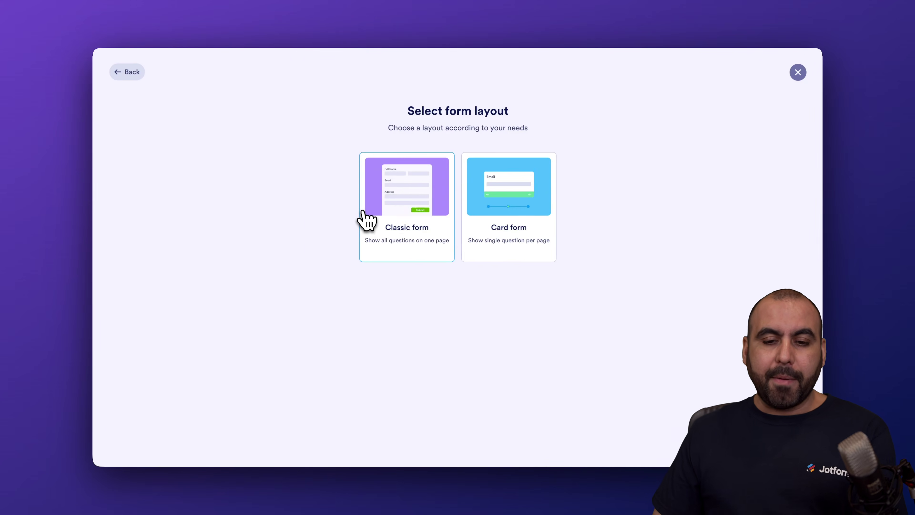
pyautogui.click(411, 205)
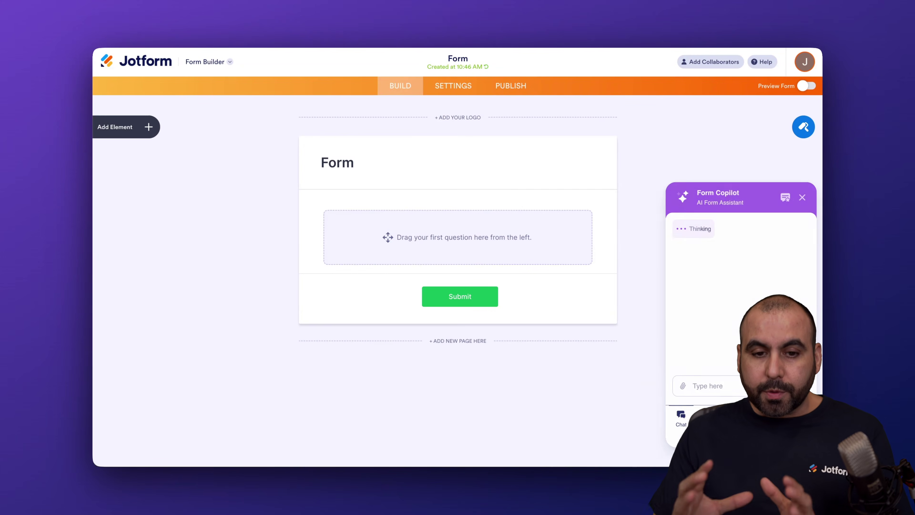
# Step: Add a File Upload element to the blank form and close the Form Copilot assistant
pyautogui.click(150, 130)
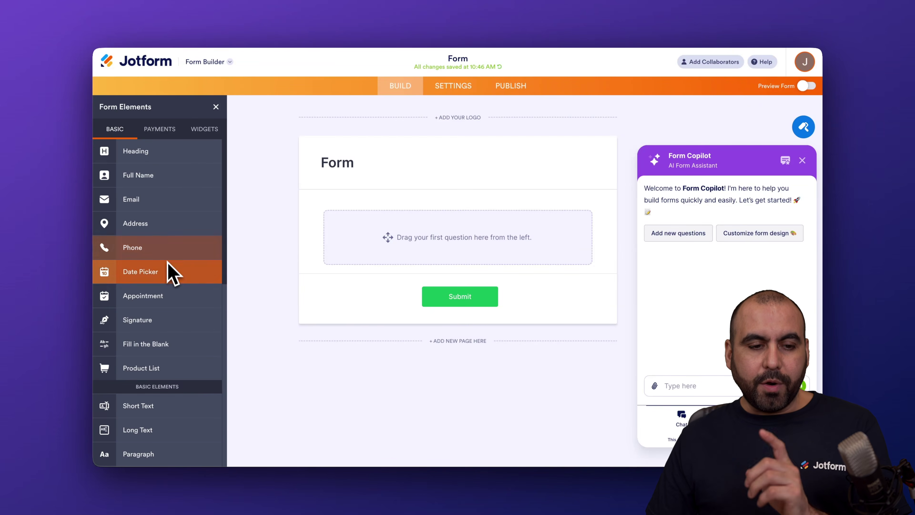
pyautogui.scroll(-10, 170, 268)
pyautogui.scroll(-2, 167, 267)
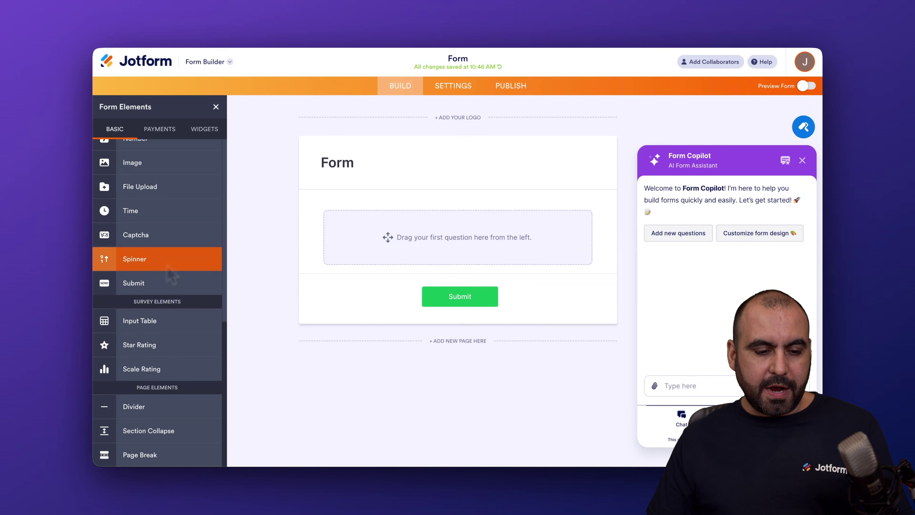
pyautogui.moveTo(151, 189); pyautogui.dragTo(415, 253)
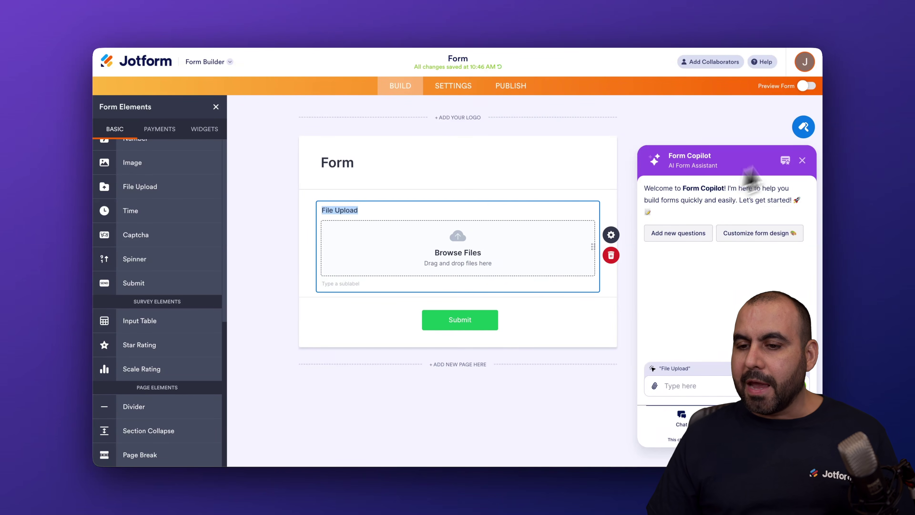
pyautogui.click(803, 161)
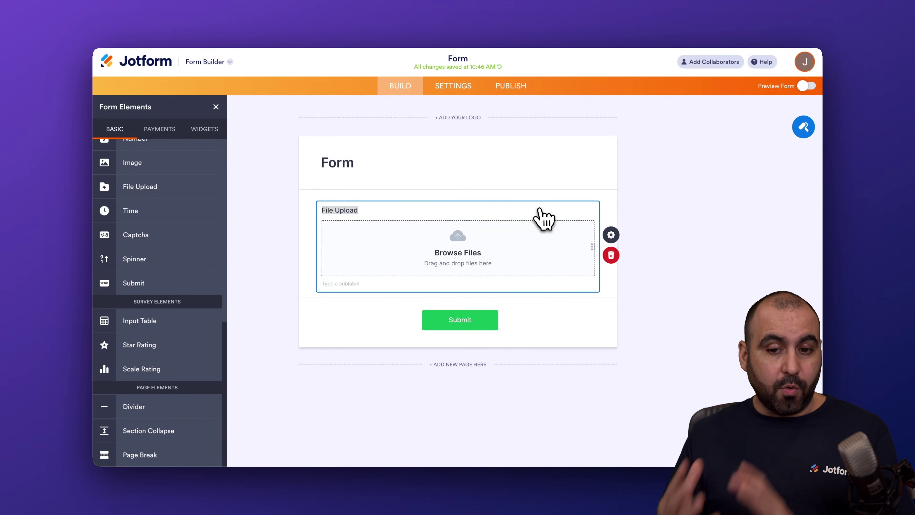
# Step: Label the file upload field "Add your ID" and make it required
pyautogui.moveTo(322, 211); pyautogui.dragTo(345, 210)
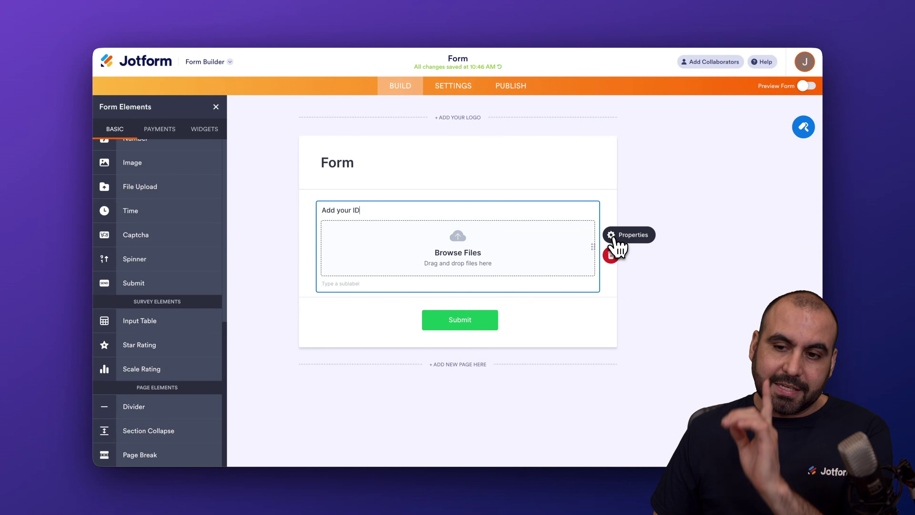
pyautogui.click(612, 236)
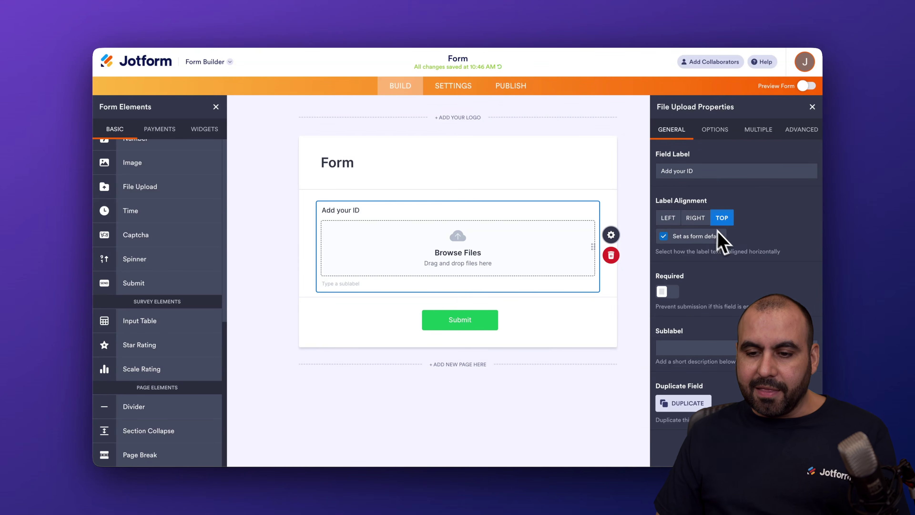
pyautogui.click(670, 293)
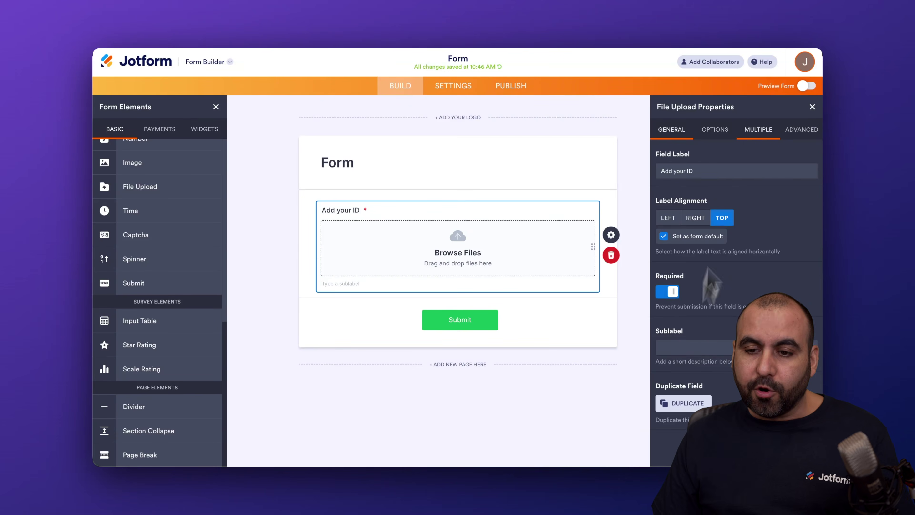
# Step: Set the minimum file size of the "Add your ID" field to 10 KB and review its accepted file types
pyautogui.click(719, 135)
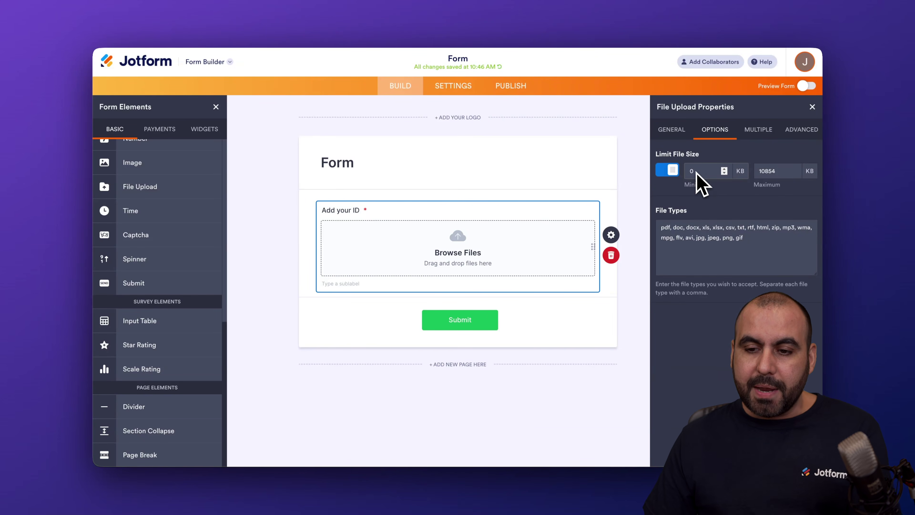
pyautogui.doubleClick(708, 172)
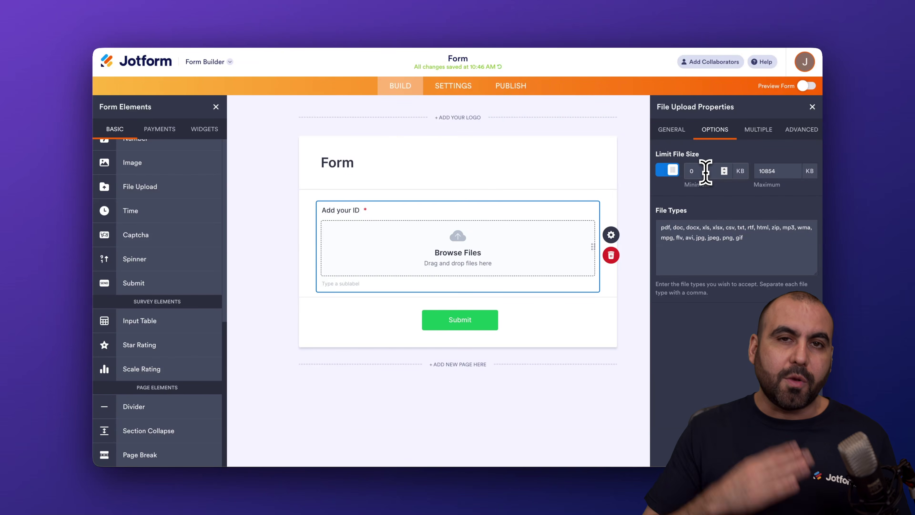
pyautogui.write('10')
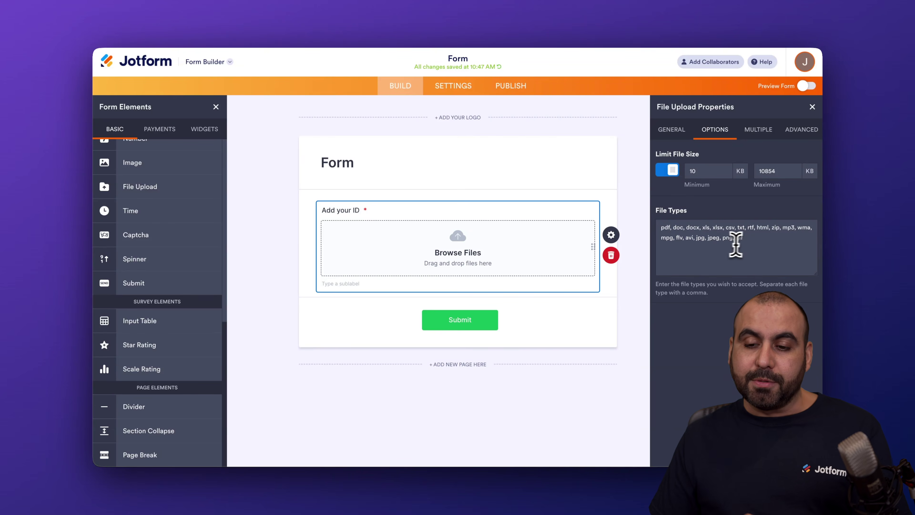
pyautogui.moveTo(727, 239); pyautogui.dragTo(661, 227)
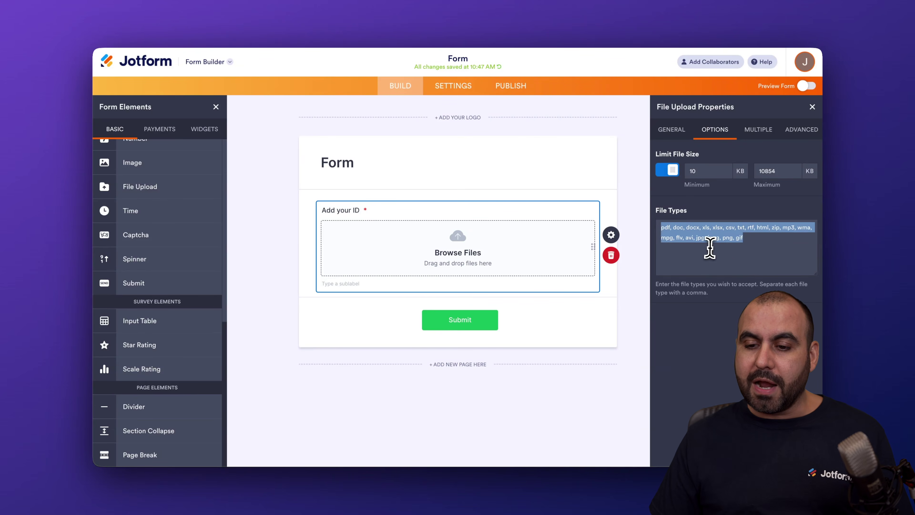
pyautogui.click(715, 249)
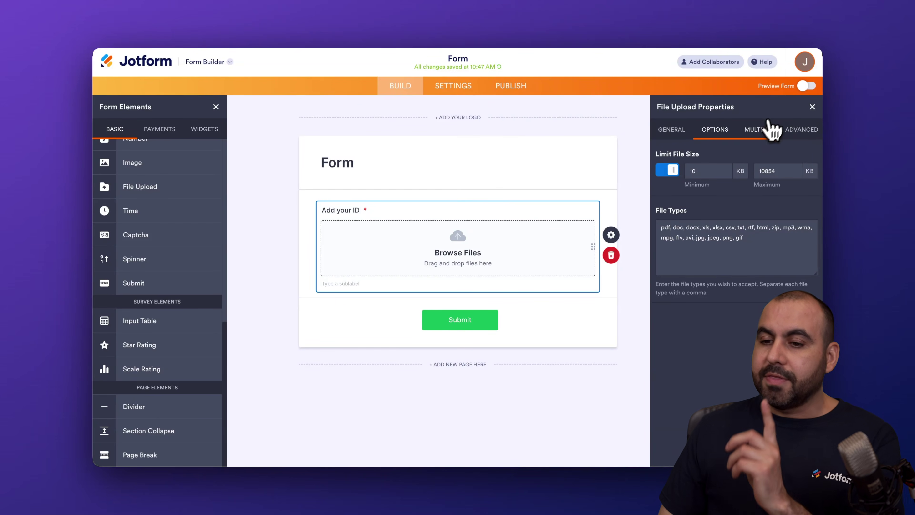
# Step: Turn on the limit on the number of files for the "Add your ID" field and open its value for editing
pyautogui.click(758, 130)
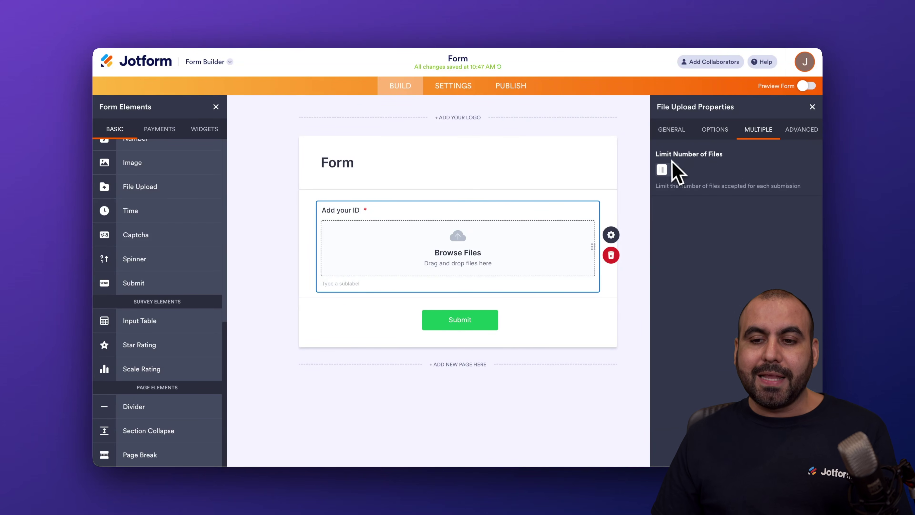
pyautogui.click(670, 171)
pyautogui.click(726, 173)
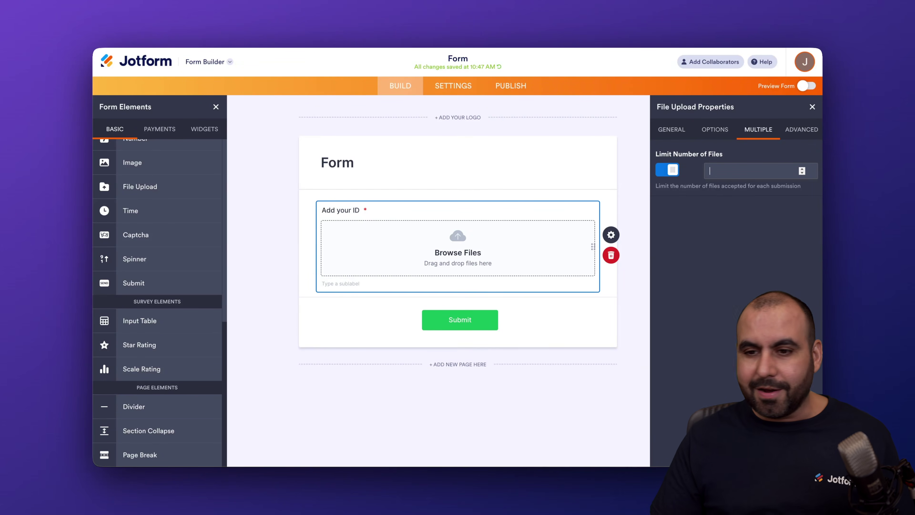
# Step: View the advanced properties of the "Add your ID" field and switch to the Microsoft Forms home page
pyautogui.click(797, 132)
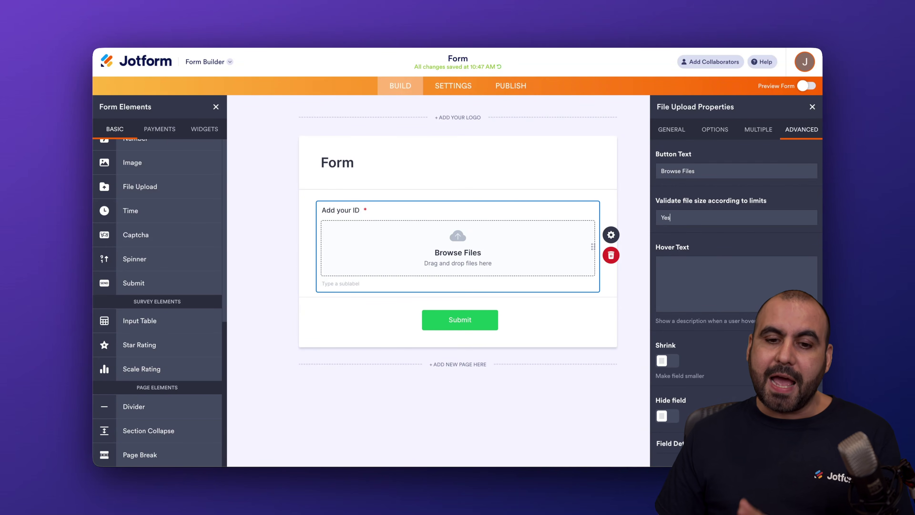
pyautogui.click(600, 23)
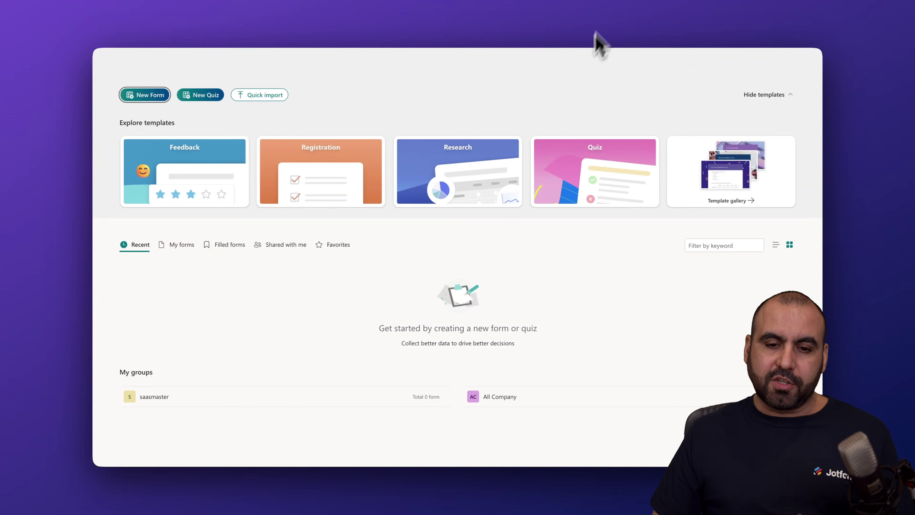